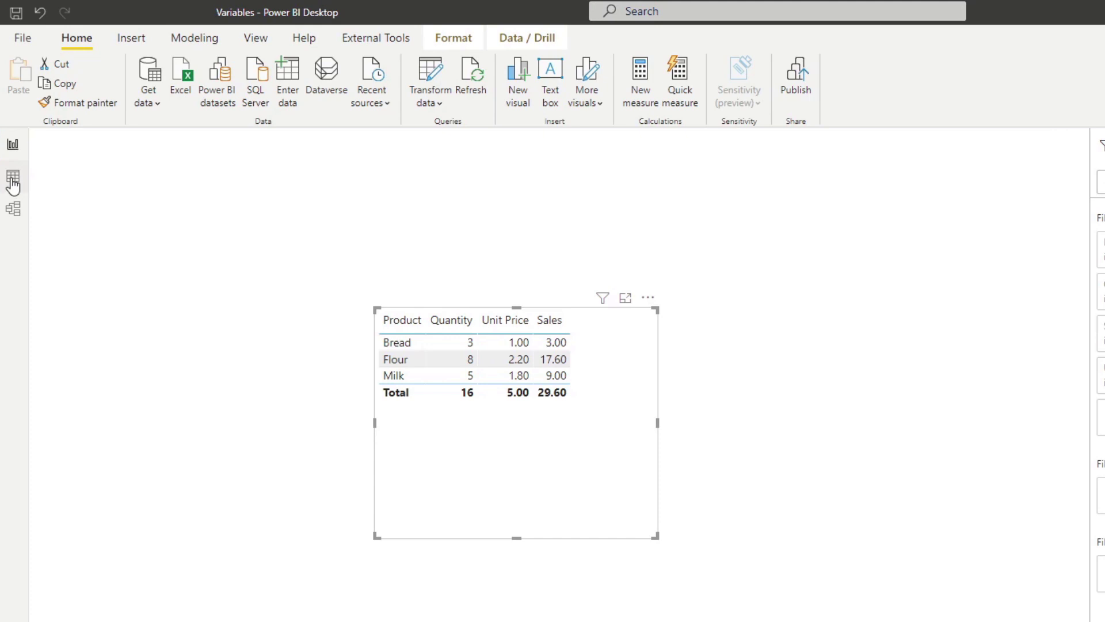
# Step: Inspect the Order table's data rows in Data view
pyautogui.click(13, 178)
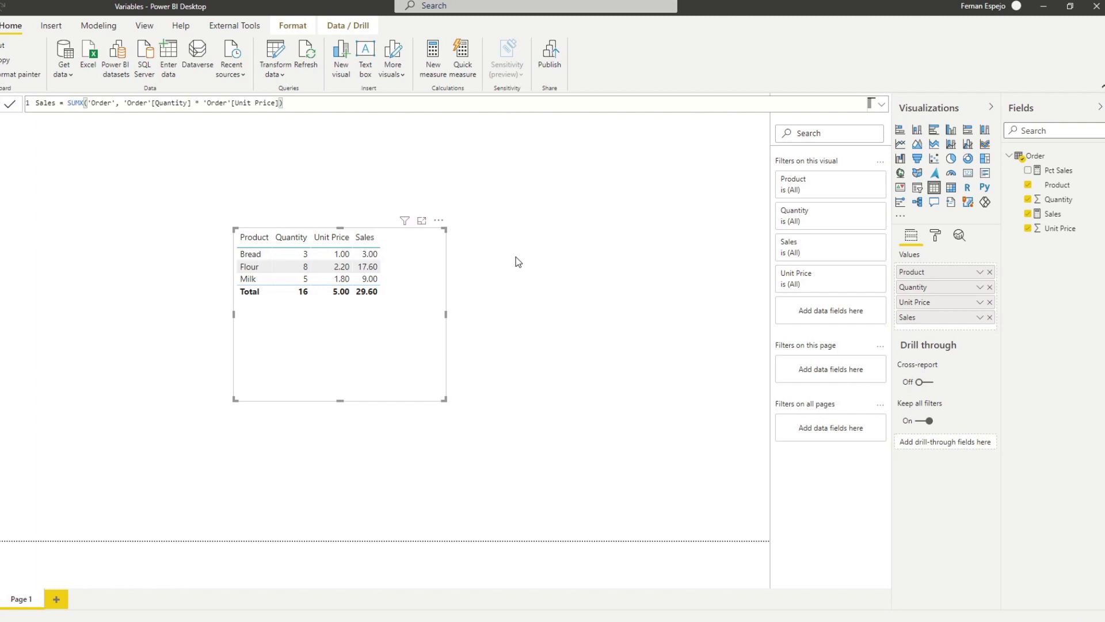
# Step: Add Pct Sales to the table visual and format it as Percentage (10.14%, 59.46%, 30.41%)
pyautogui.moveTo(1052, 174); pyautogui.dragTo(404, 336)
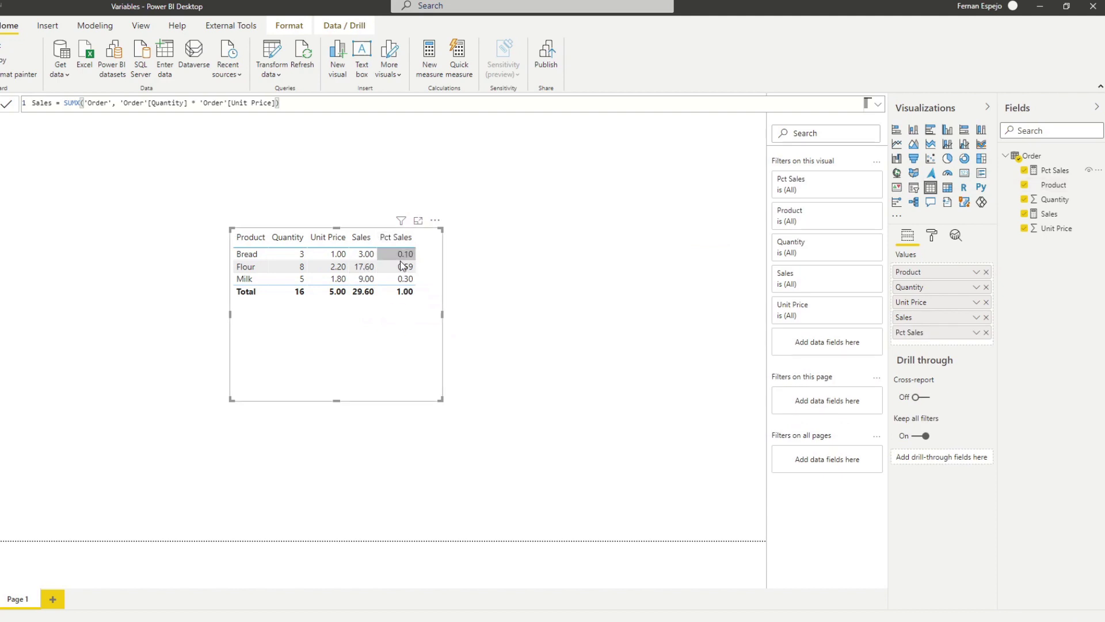
pyautogui.click(1054, 172)
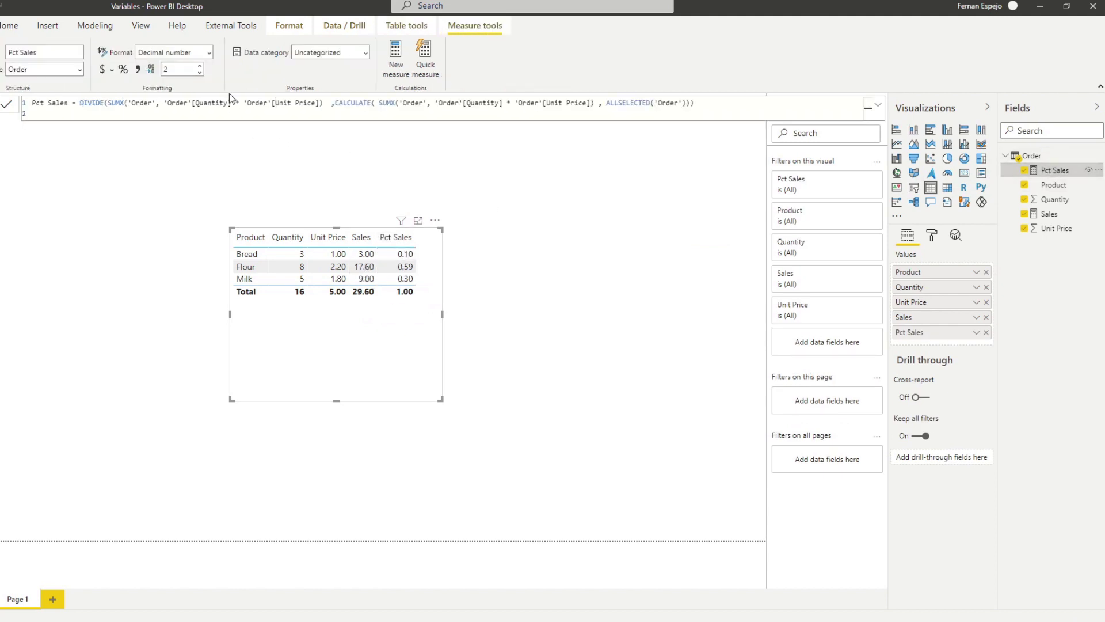
pyautogui.click(124, 72)
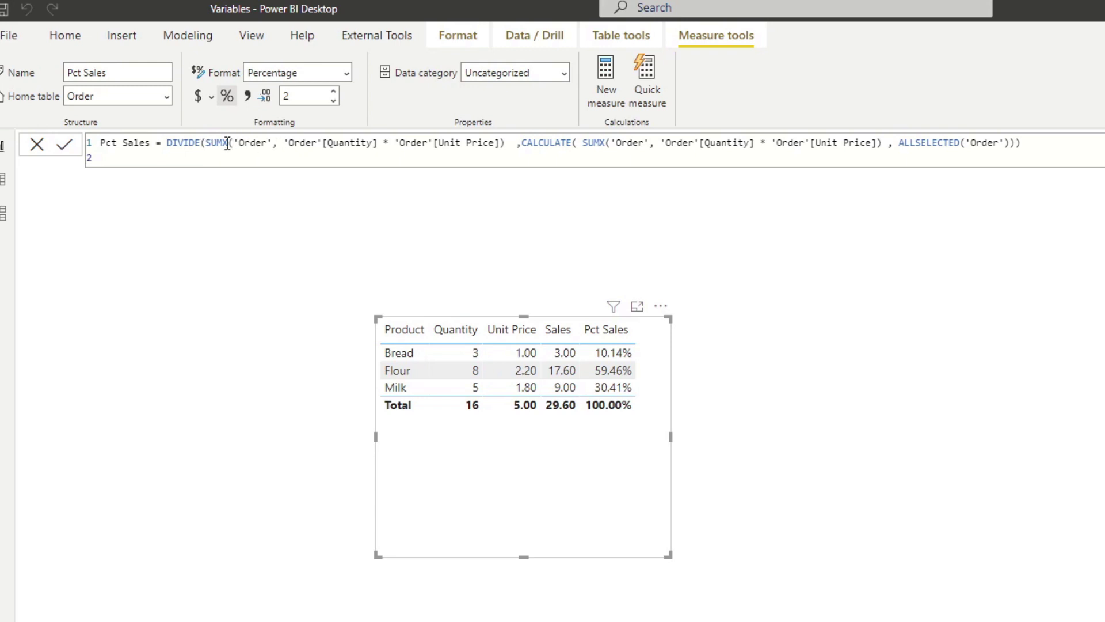
pyautogui.doubleClick(184, 143)
pyautogui.click(207, 142)
pyautogui.moveTo(207, 142); pyautogui.dragTo(510, 147)
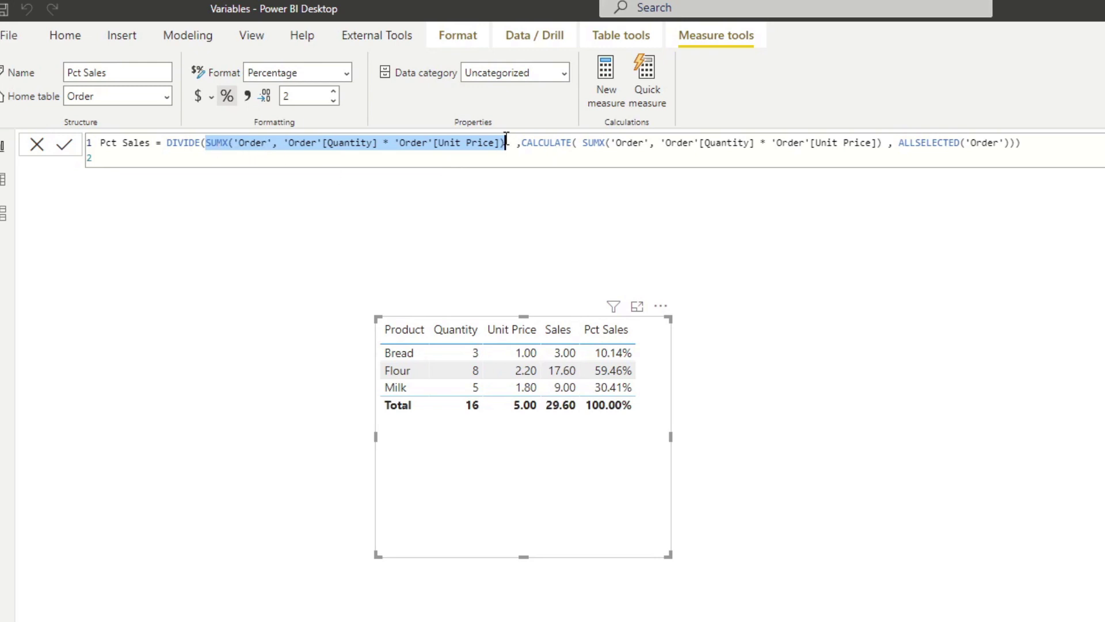
pyautogui.moveTo(506, 143); pyautogui.dragTo(219, 152)
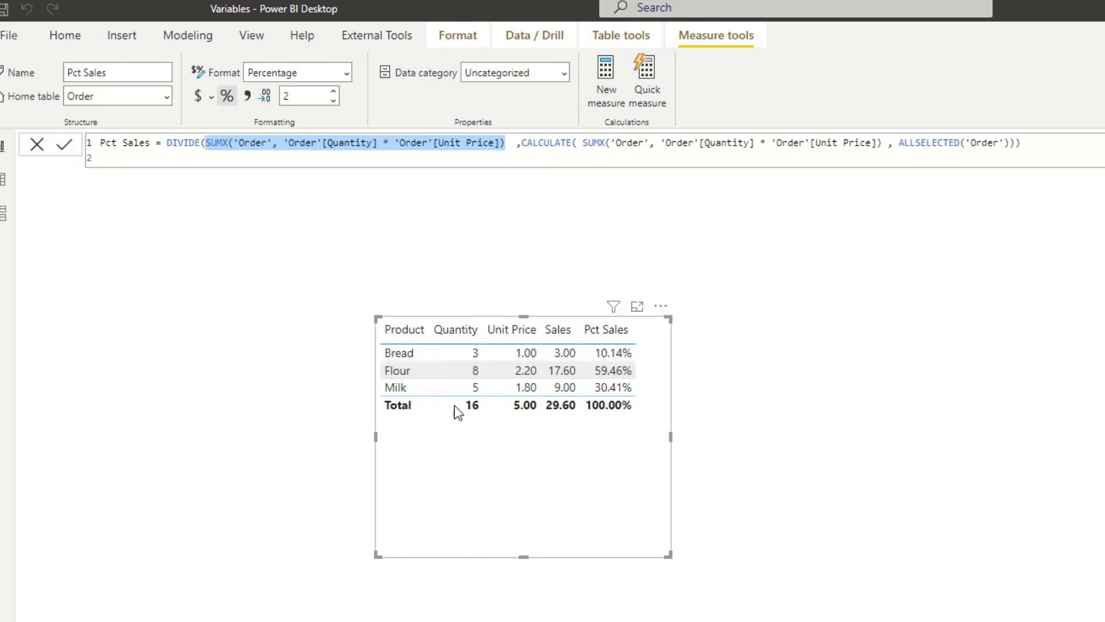
pyautogui.moveTo(521, 142); pyautogui.dragTo(1010, 144)
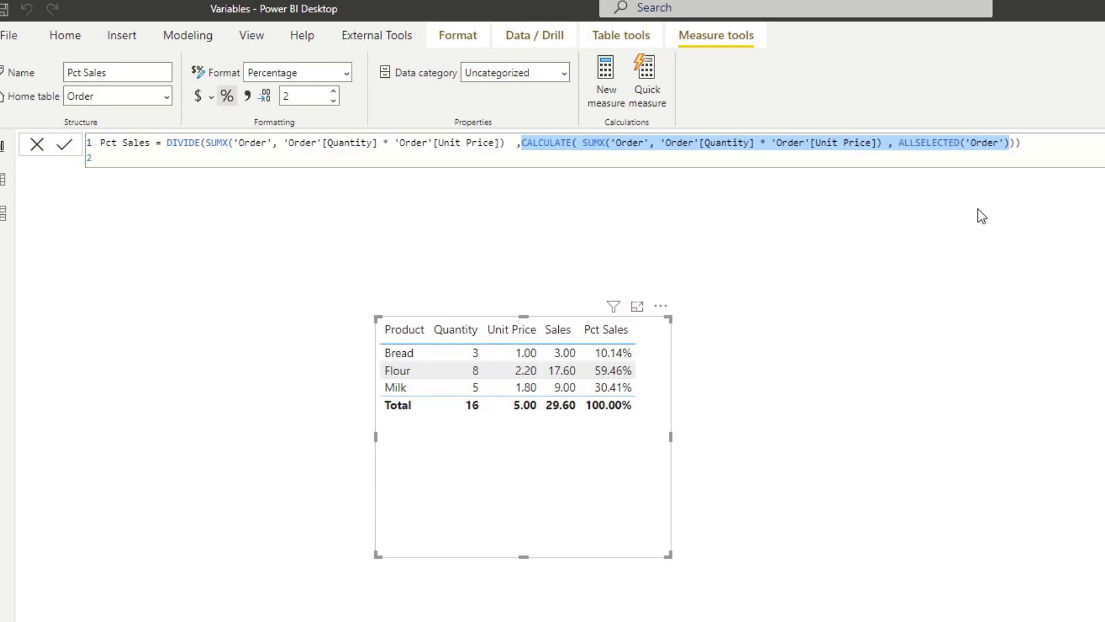
pyautogui.click(944, 144)
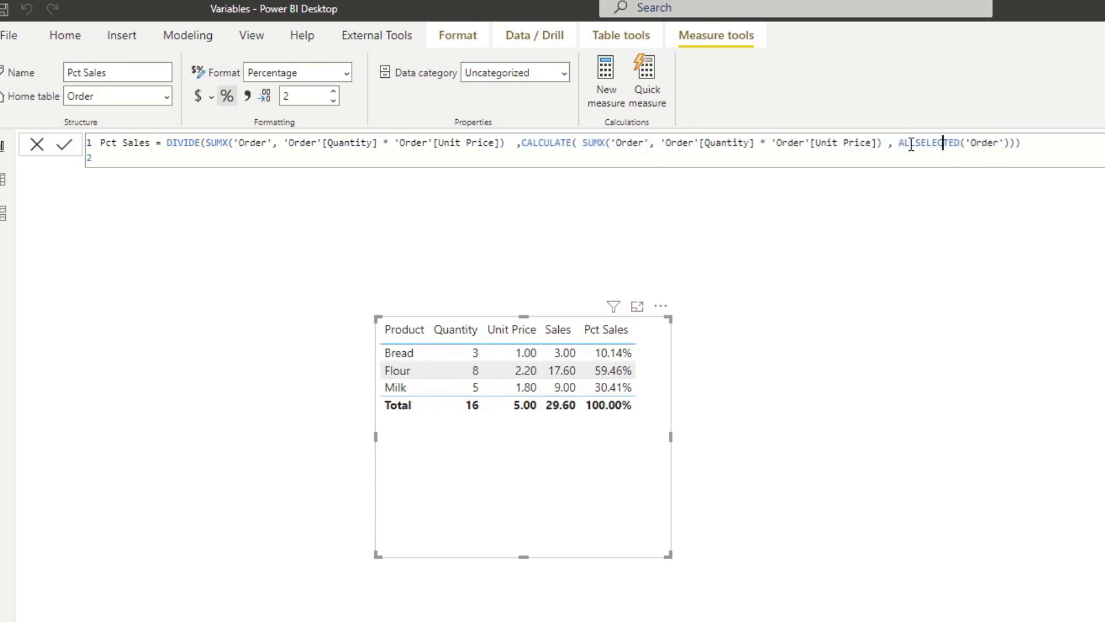
pyautogui.moveTo(899, 143); pyautogui.dragTo(996, 141)
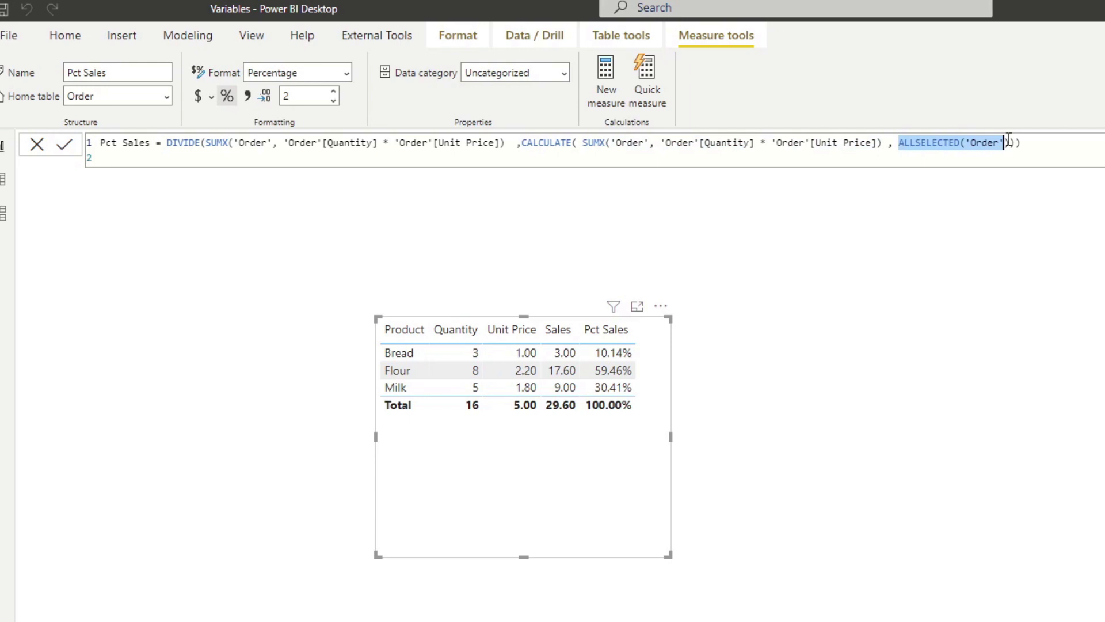
pyautogui.moveTo(1009, 138); pyautogui.dragTo(1011, 143)
pyautogui.click(1048, 154)
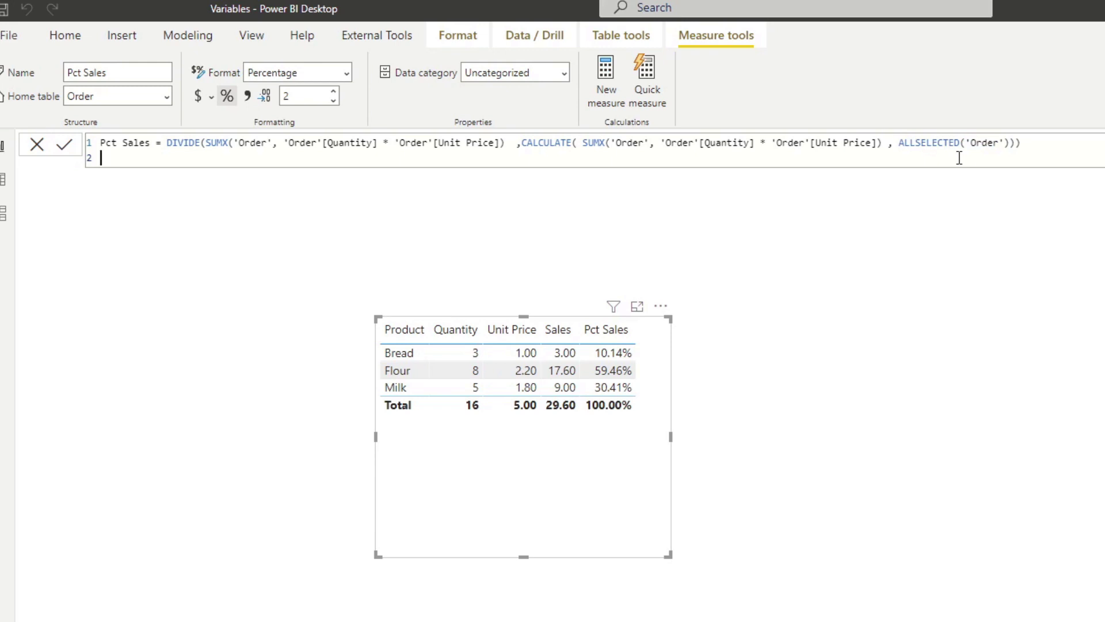
# Step: Prefix the original DIVIDE expression on line 1 with -- to comment it out
pyautogui.click(164, 140)
pyautogui.write('--')
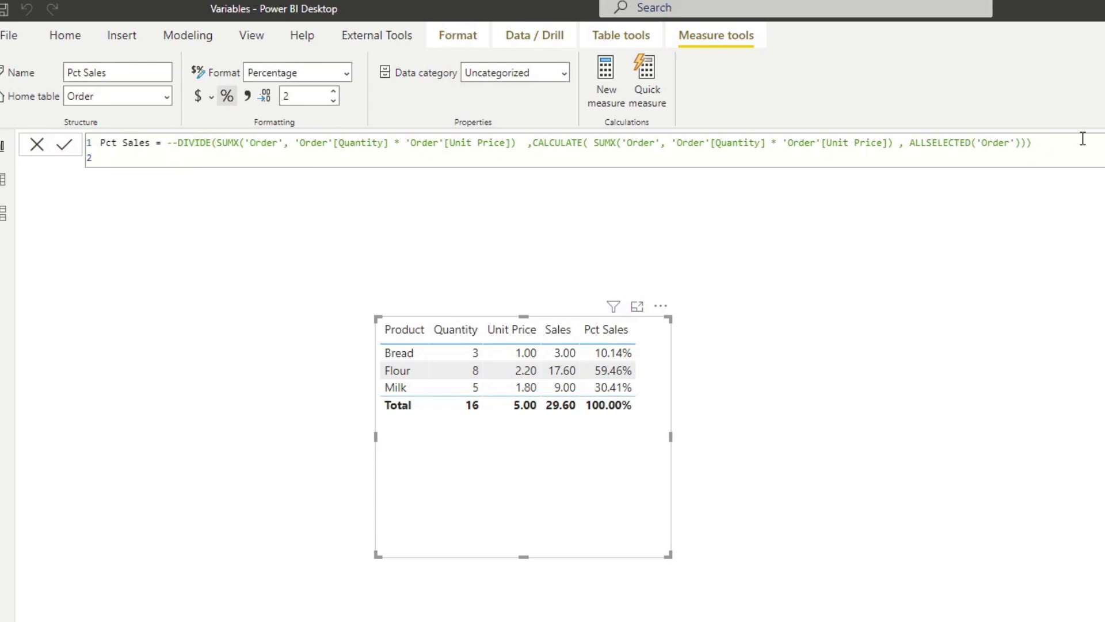
pyautogui.moveTo(1033, 143); pyautogui.dragTo(931, 143)
pyautogui.click(999, 144)
# Step: Write VAR _sales = SUMX('Order', 'Order'[Quantity] * 'Order'[Unit Price]) on line 2, copied from line 1
pyautogui.click(260, 157)
pyautogui.write('VA')
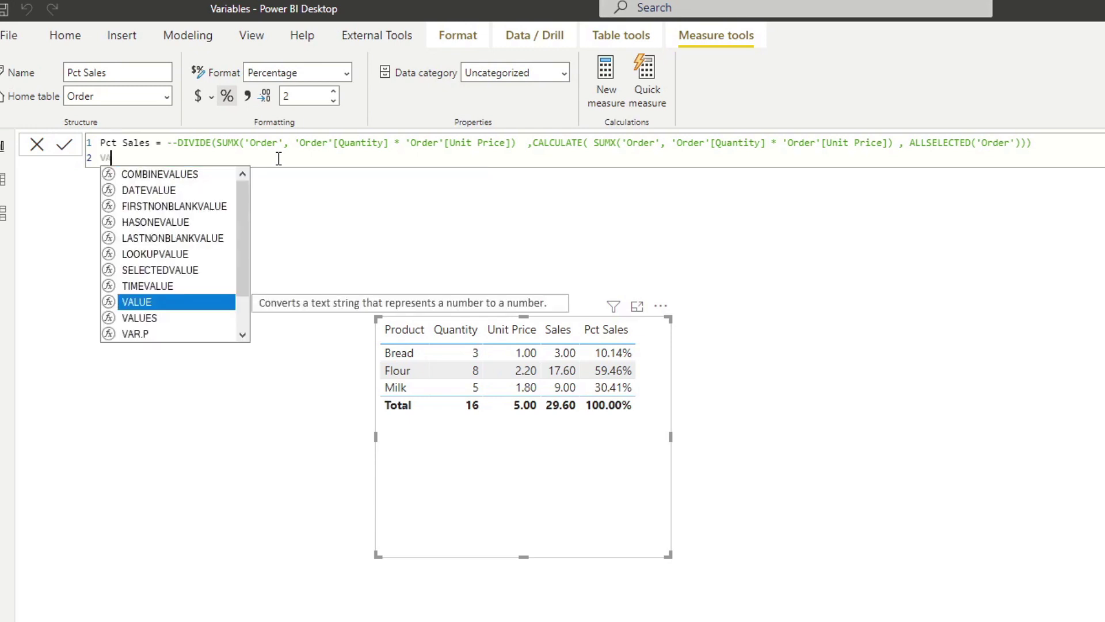
pyautogui.write('R')
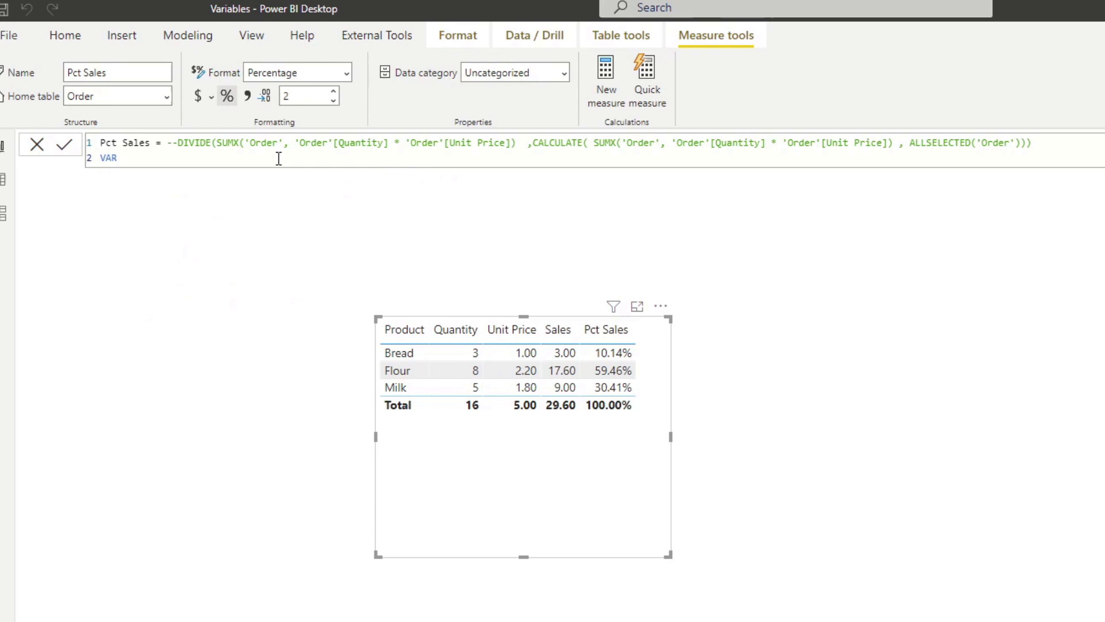
pyautogui.write(' _sales')
pyautogui.write('=')
pyautogui.moveTo(217, 143); pyautogui.dragTo(517, 143)
pyautogui.hotkey('ctrl', 'c')
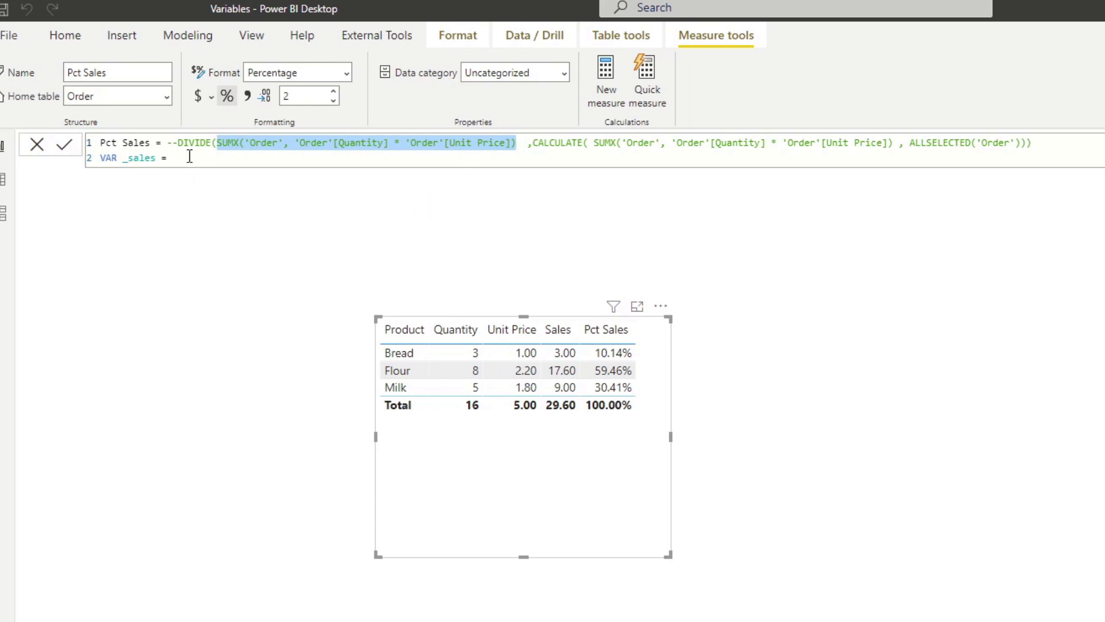
pyautogui.click(188, 158)
pyautogui.hotkey('ctrl', 'v')
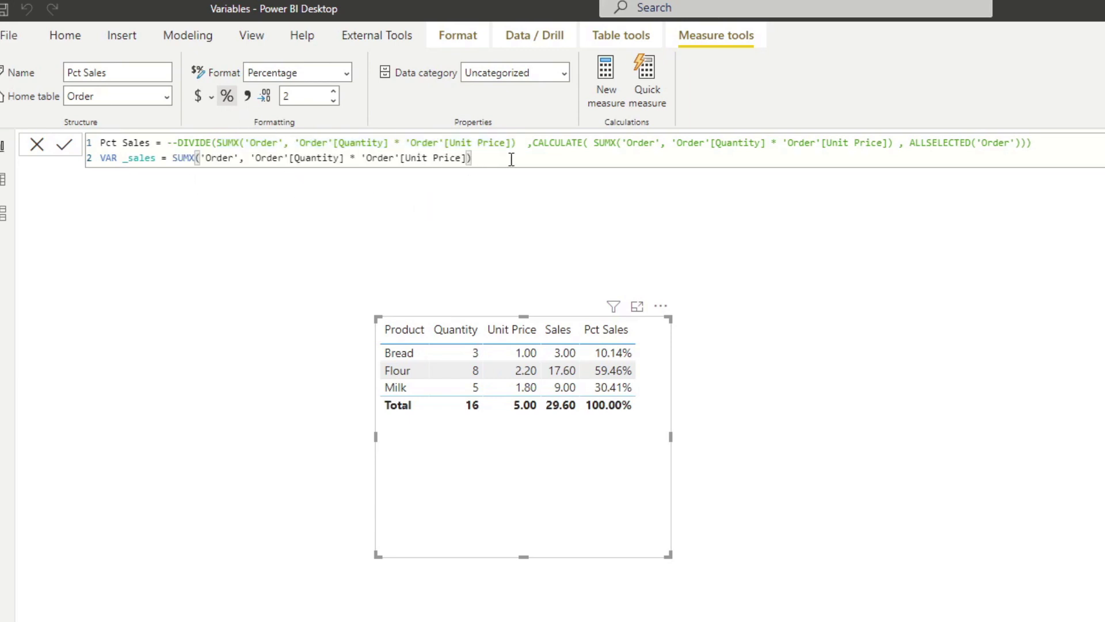
# Step: Start a new line reading VAR _totalsales =, correcting the typos in the name
pyautogui.press('Return')
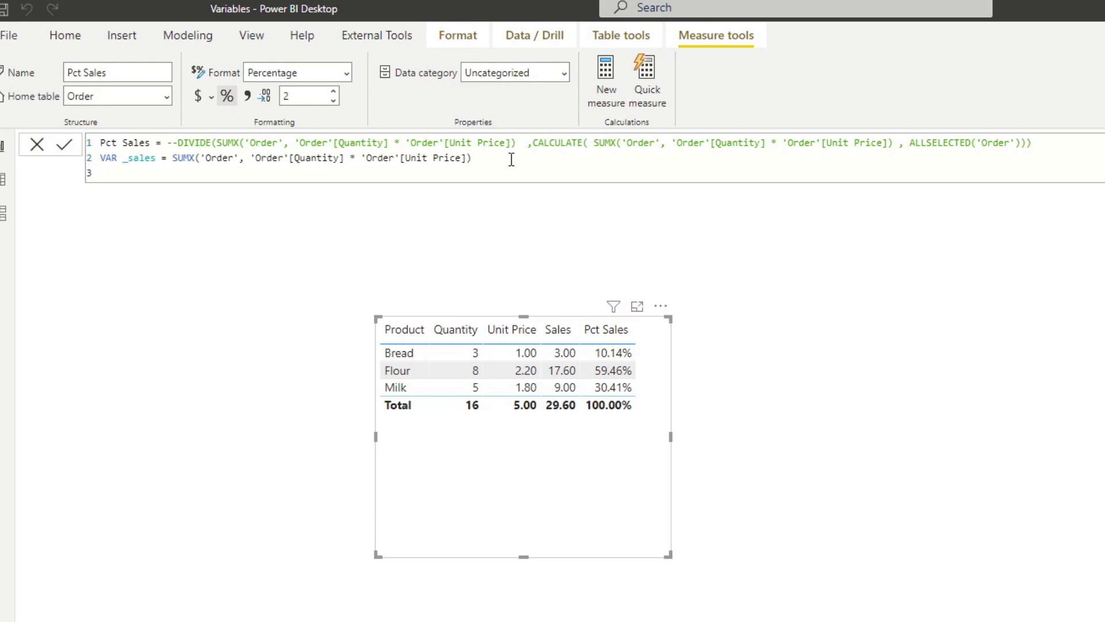
pyautogui.write('VAR _totl')
pyautogui.press('BackSpace')
pyautogui.write('alSale')
pyautogui.press('BackSpace')
pyautogui.press('BackSpace')
pyautogui.press('BackSpace')
pyautogui.press('BackSpace')
pyautogui.write('sales')
pyautogui.write('=')
# Step: Assign _totalsales the CALCULATE(SUMX(...), ALLSELECTED('Order')) expression copied from line 1, adding blank lines below
pyautogui.moveTo(532, 142); pyautogui.dragTo(1020, 140)
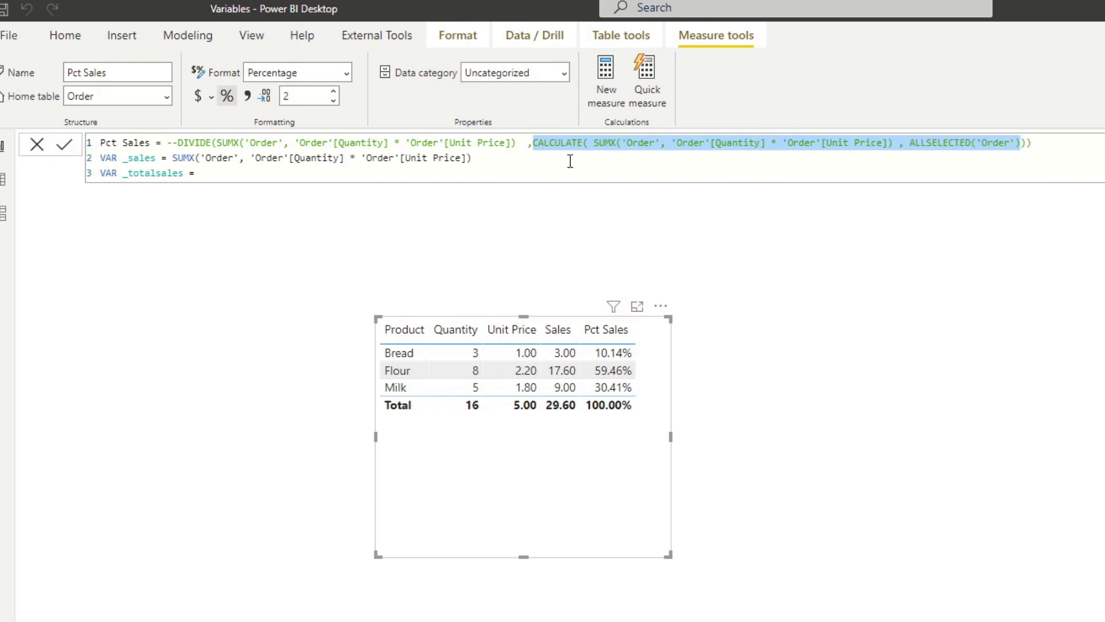
pyautogui.hotkey('shift', 'Right')
pyautogui.hotkey('ctrl', 'c')
pyautogui.click(212, 173)
pyautogui.hotkey('ctrl', 'v')
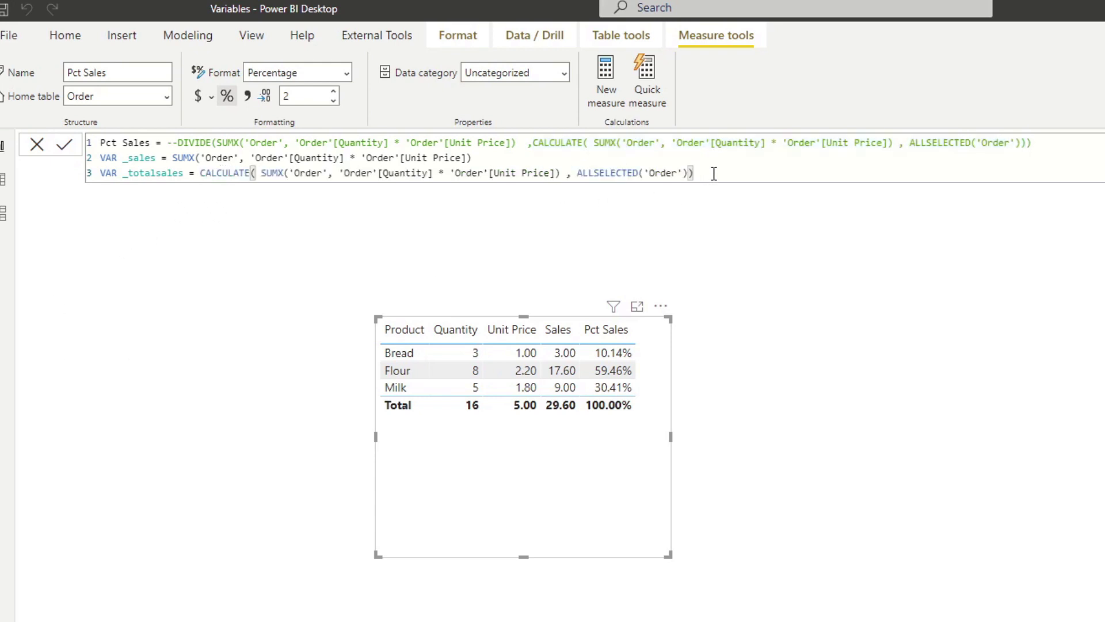
pyautogui.hotkey('shift', 'Return')
pyautogui.hotkey('shift', 'Return')
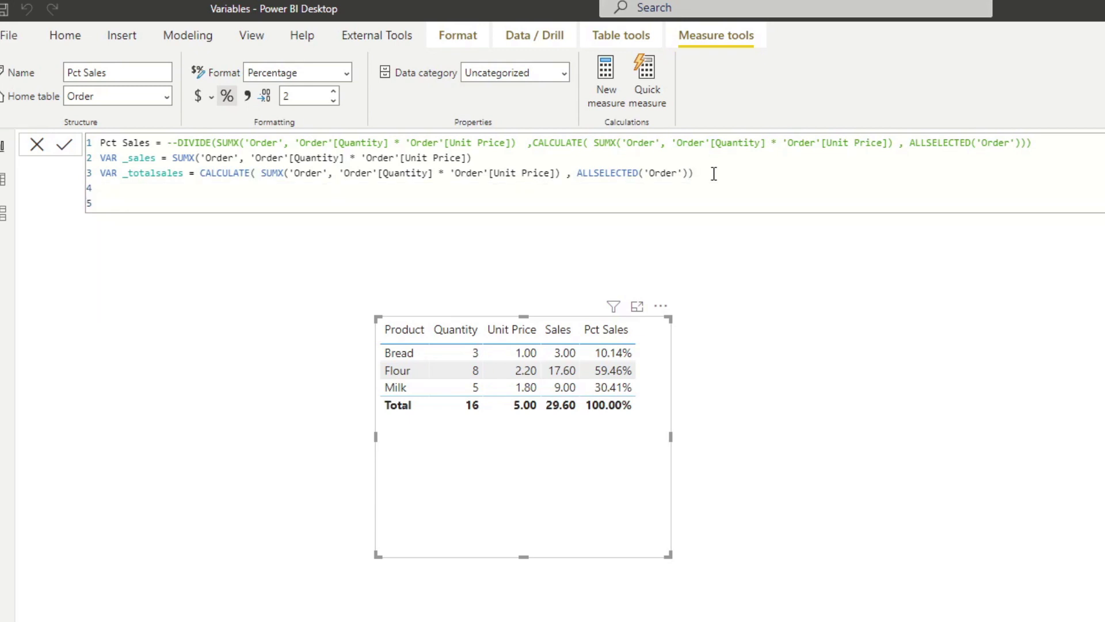
# Step: Add RETURN with an indented DIVIDE(_sales, _totalsales) beneath it and commit the measure
pyautogui.write('RETURN')
pyautogui.hotkey('shift', 'Return')
pyautogui.press('Tab')
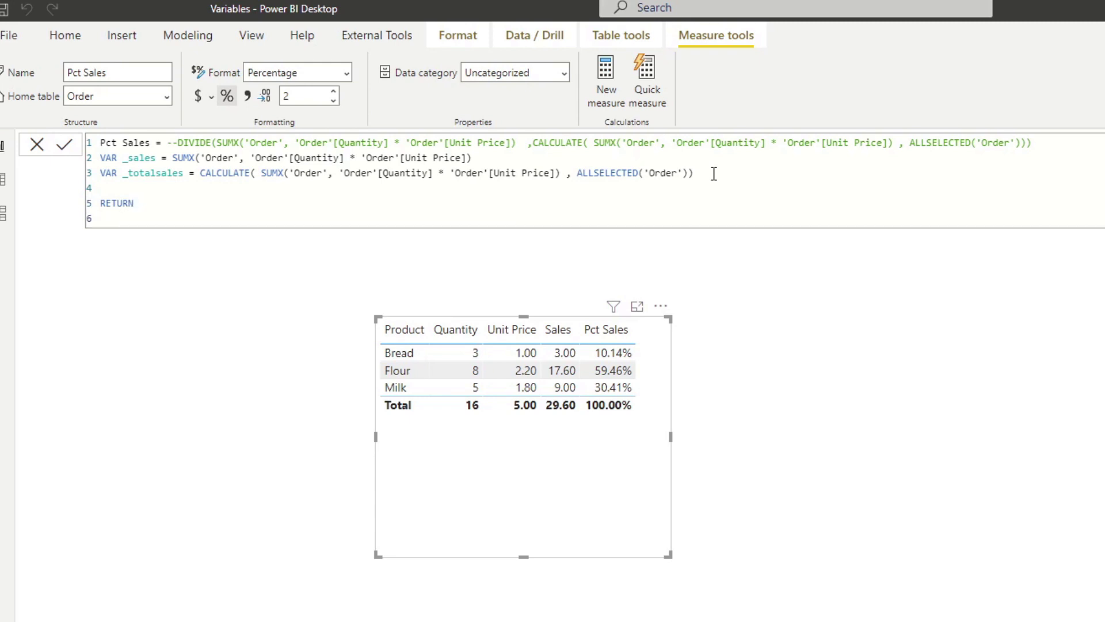
pyautogui.write('DIVIDE(')
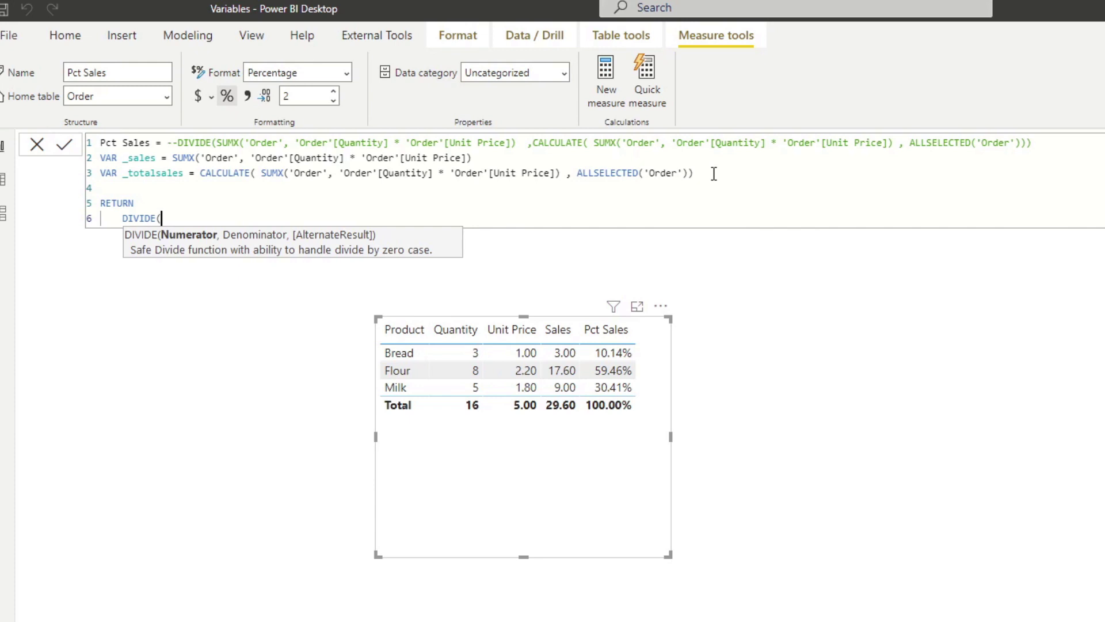
pyautogui.write('_s')
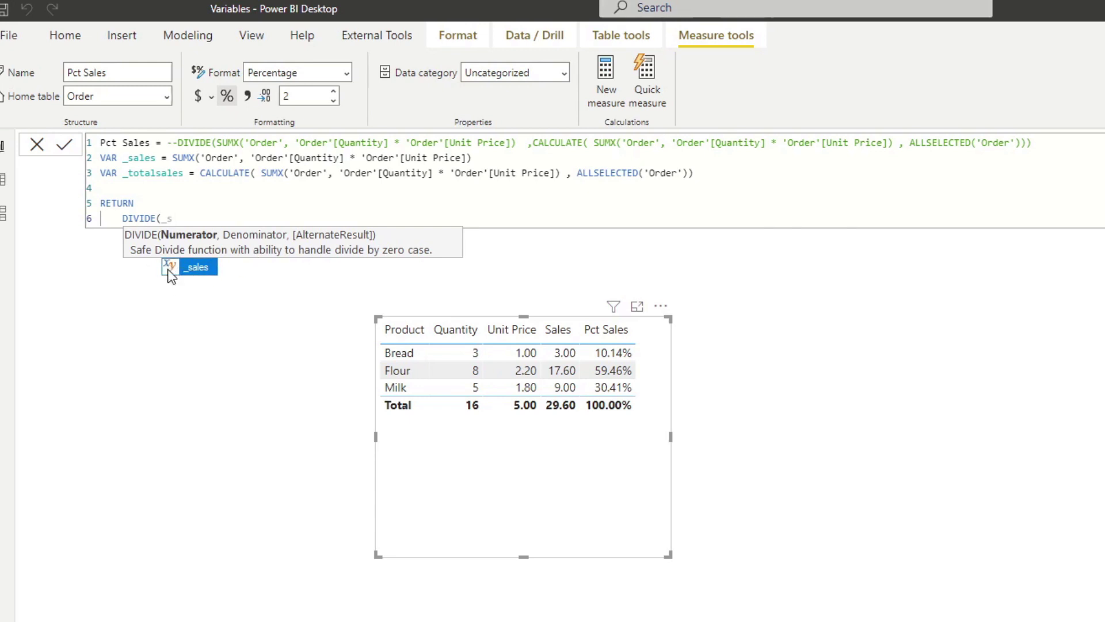
pyautogui.press('Tab')
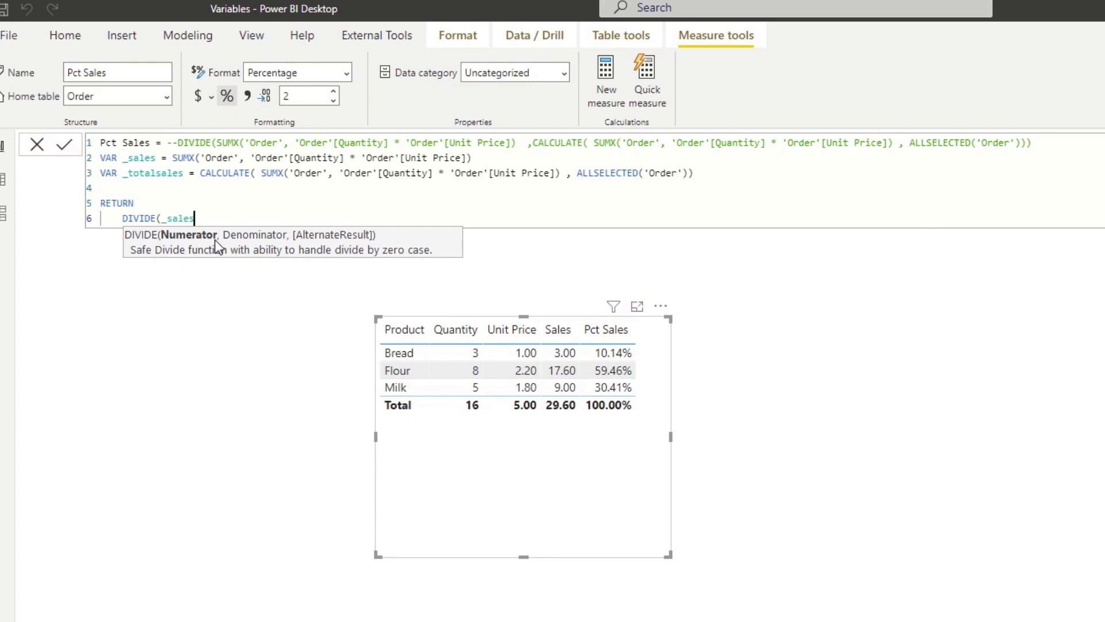
pyautogui.write(',')
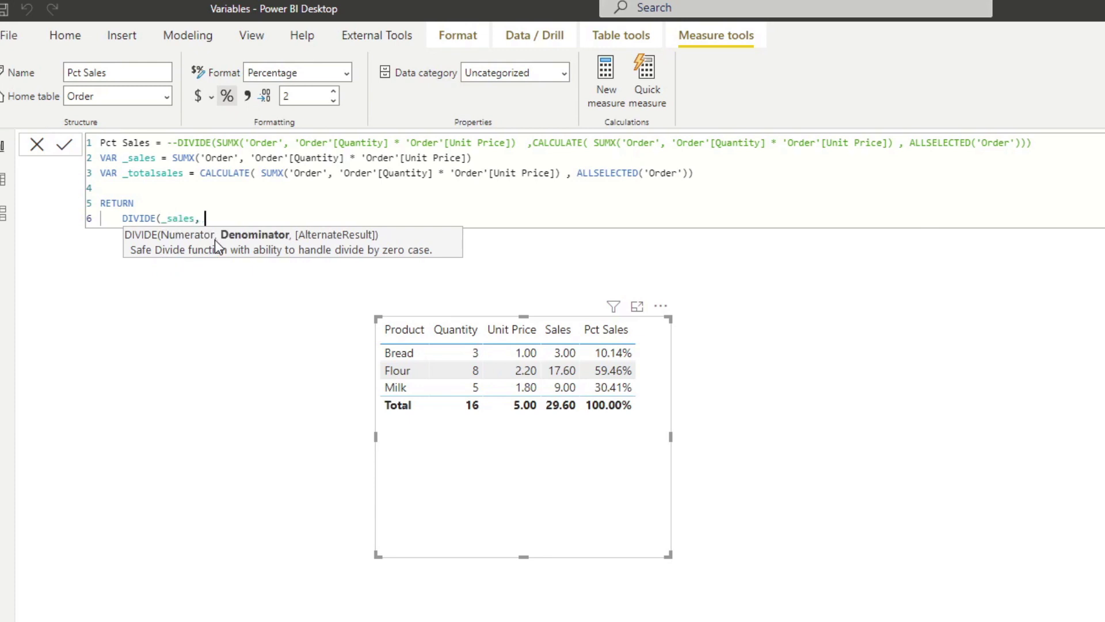
pyautogui.write(' _tot')
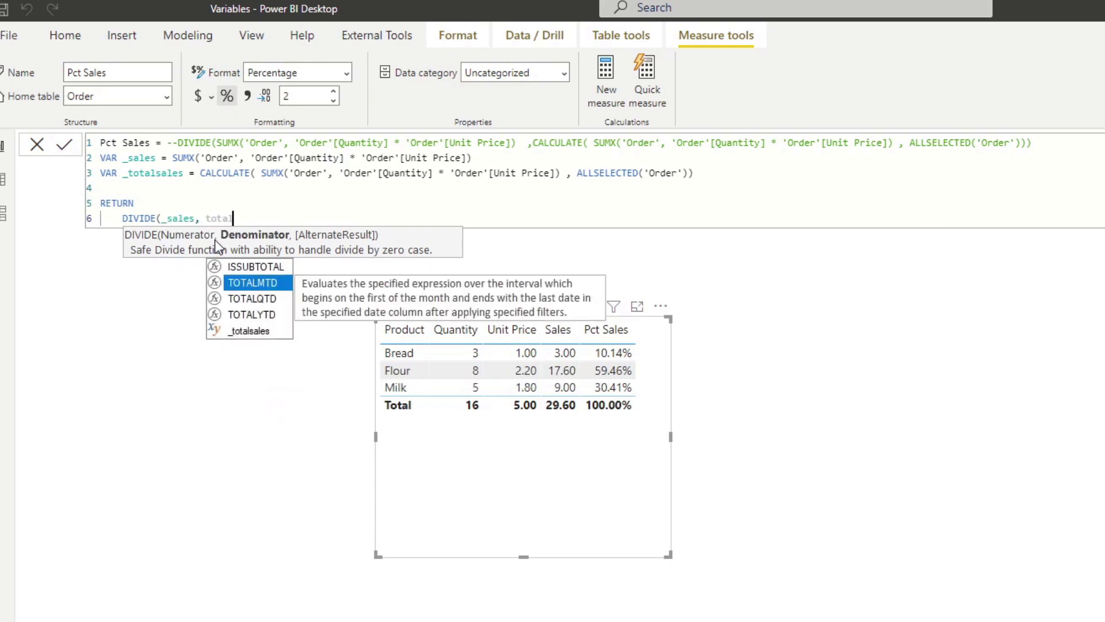
pyautogui.write('al')
pyautogui.press('Down')
pyautogui.press('Down')
pyautogui.press('Down')
pyautogui.press('Tab')
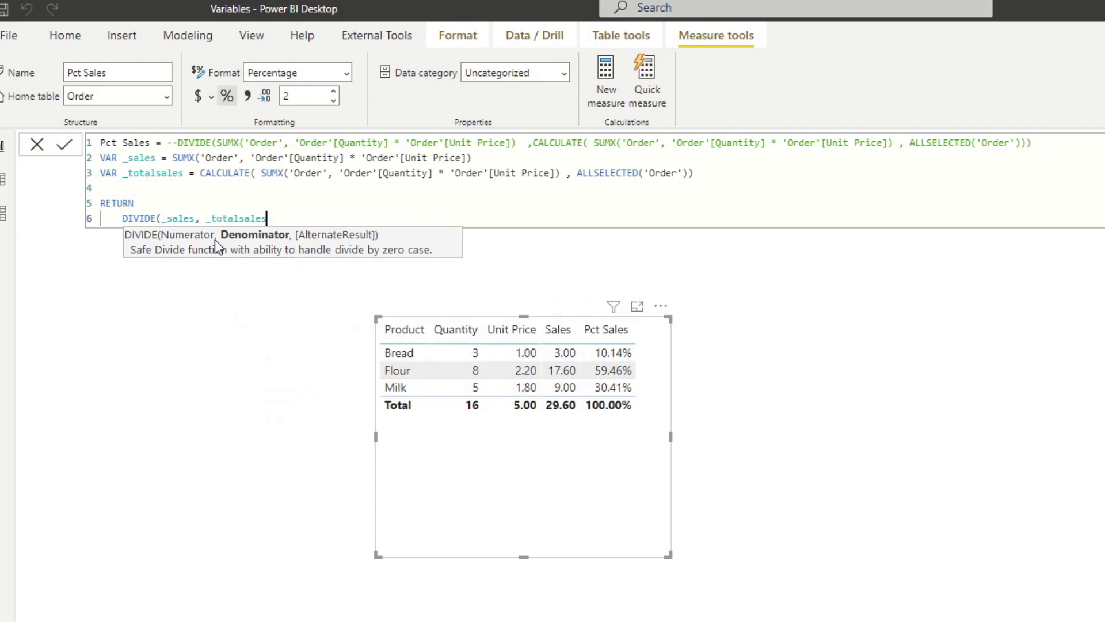
pyautogui.write(')')
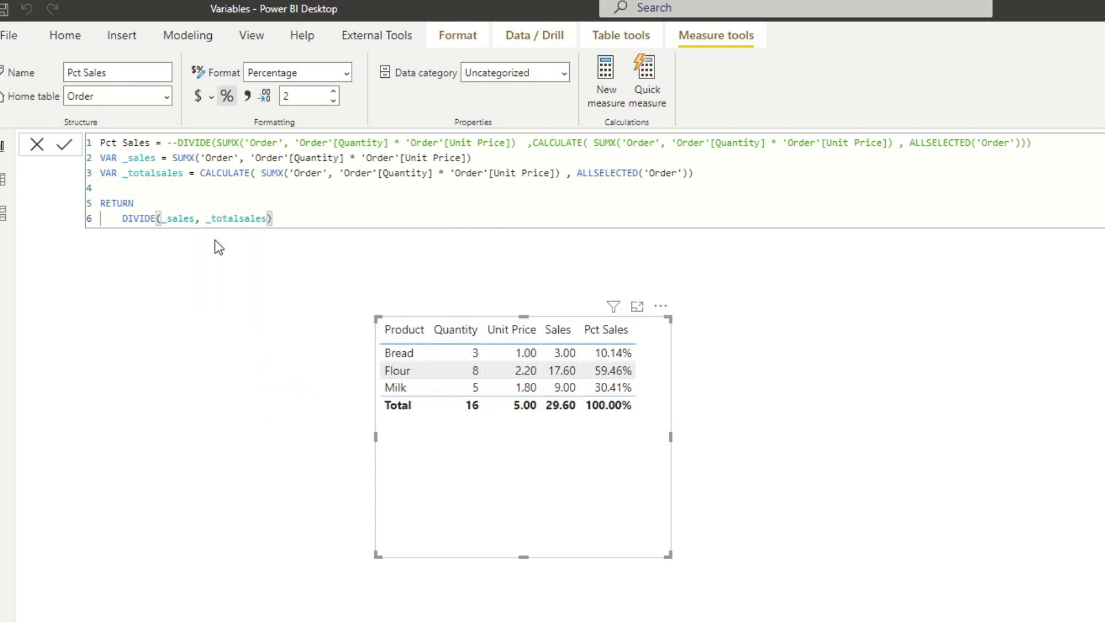
pyautogui.press('Return')
# Step: Delete the commented-out original formula from line 1 and review the CALCULATE expression in _totalsales
pyautogui.click(167, 144)
pyautogui.hotkey('shift', 'End')
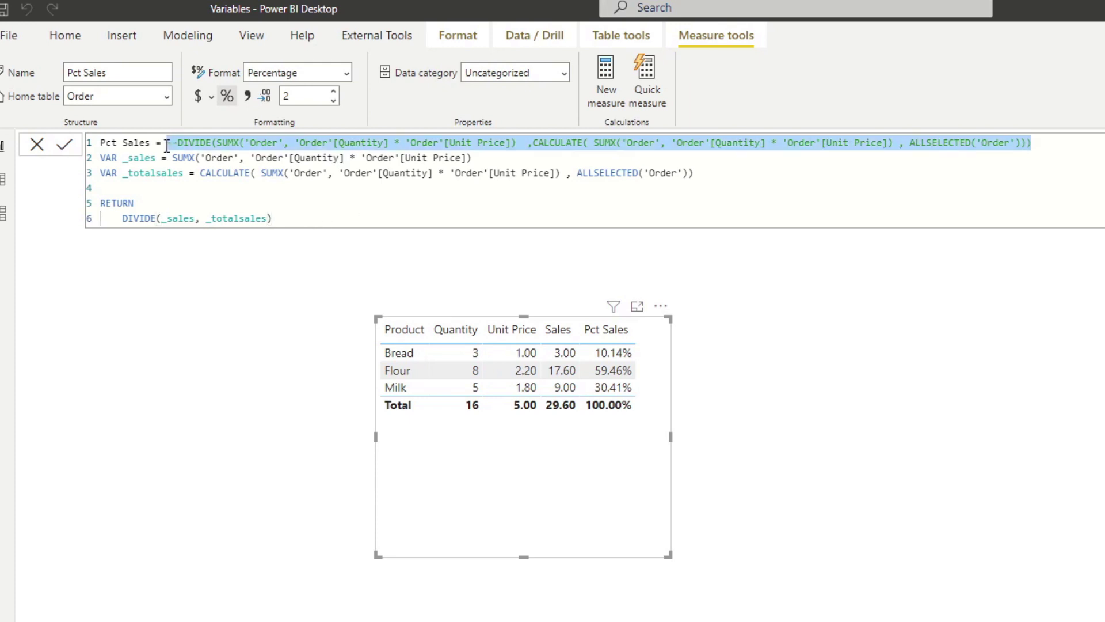
pyautogui.press('Delete')
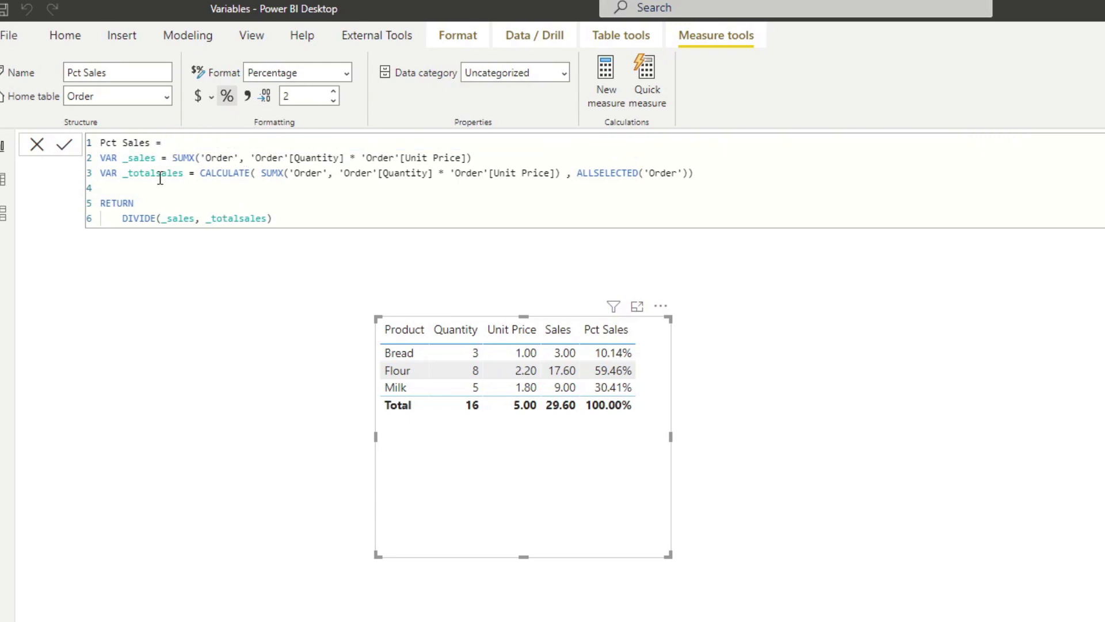
pyautogui.hotkey('ctrl', 'End')
pyautogui.click(201, 174)
pyautogui.click(284, 173)
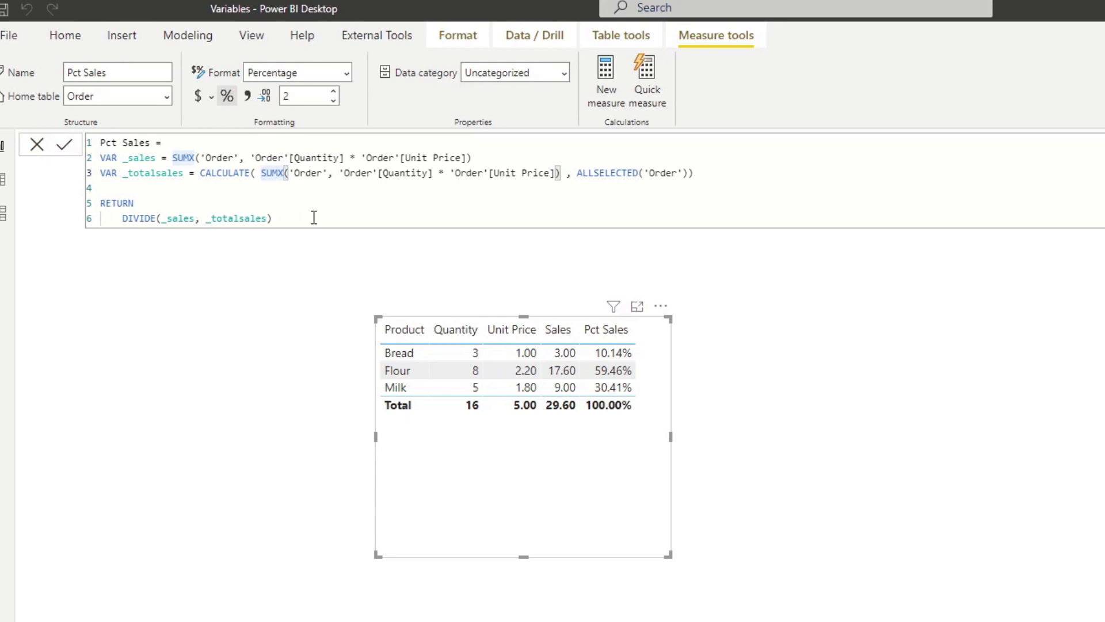
# Step: Comment out DIVIDE, return _totalsales instead, and format Pct Sales as Decimal number (29.60)
pyautogui.click(126, 221)
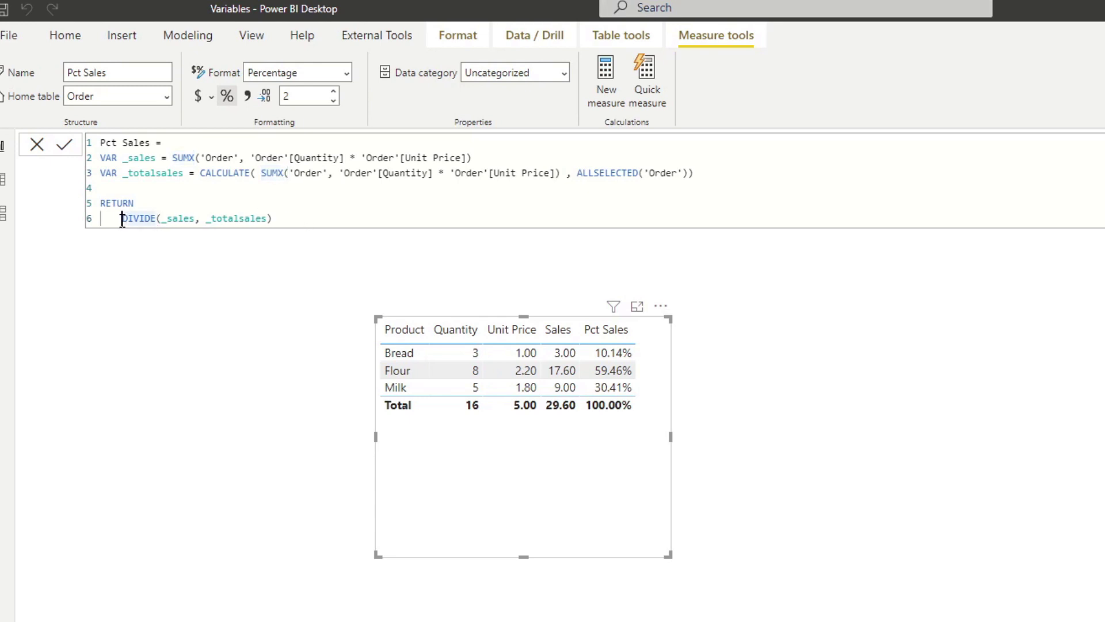
pyautogui.write('--')
pyautogui.click(302, 219)
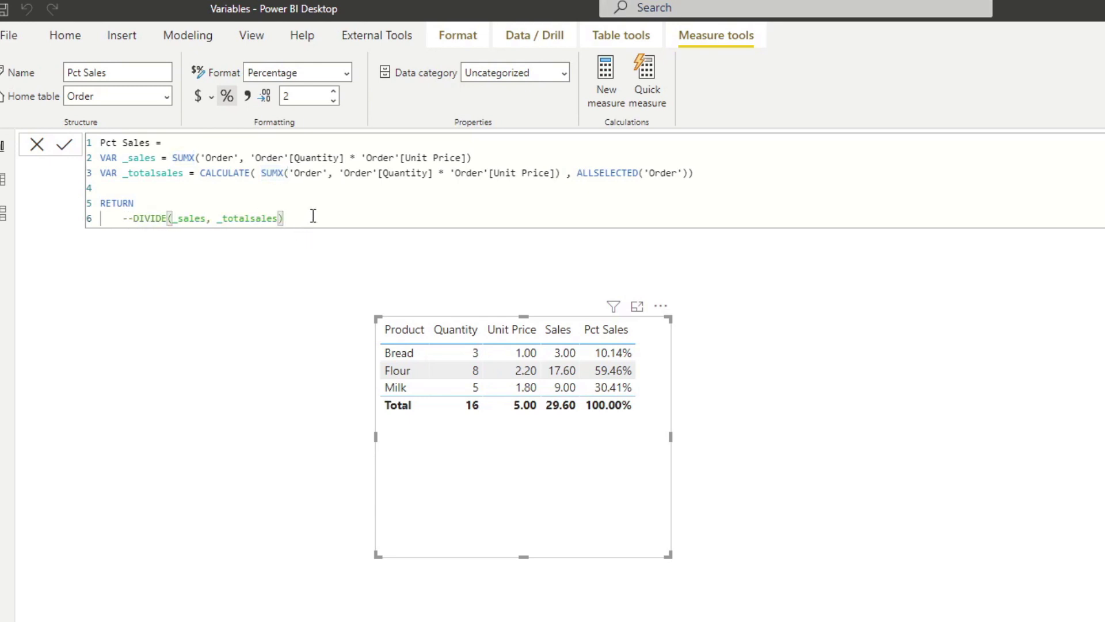
pyautogui.hotkey('shift', 'Return')
pyautogui.write('total')
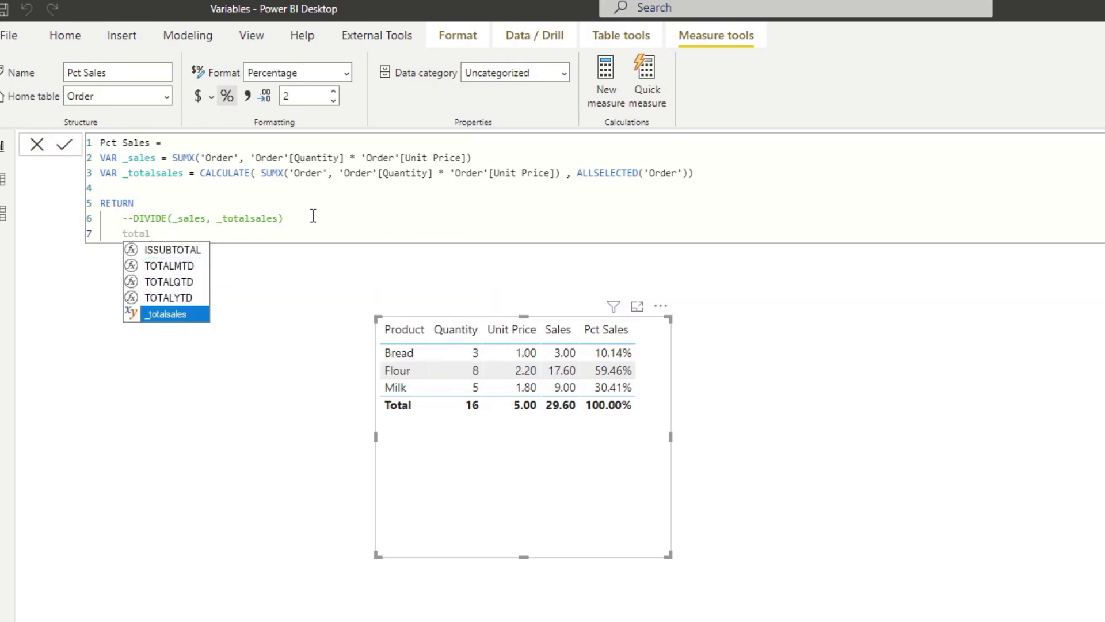
pyautogui.press('Tab')
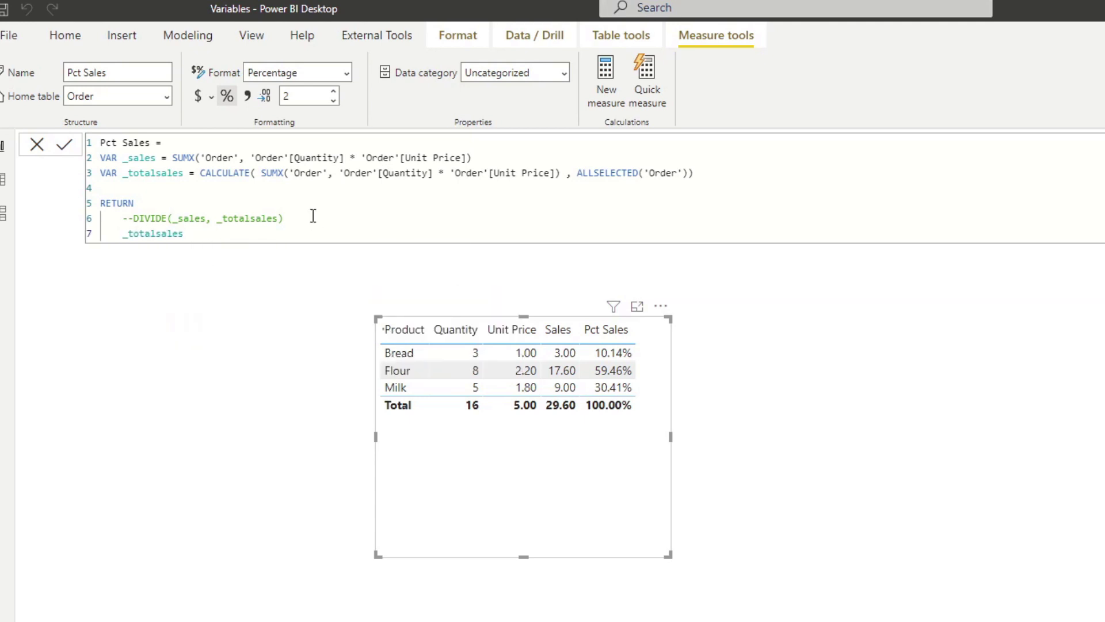
pyautogui.press('Return')
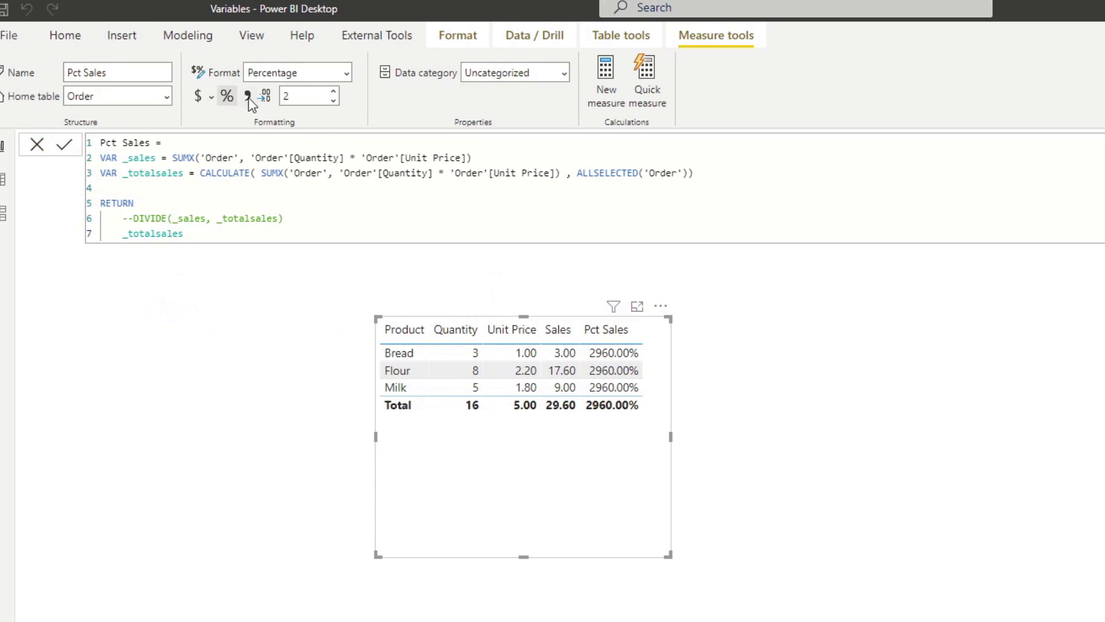
pyautogui.click(346, 72)
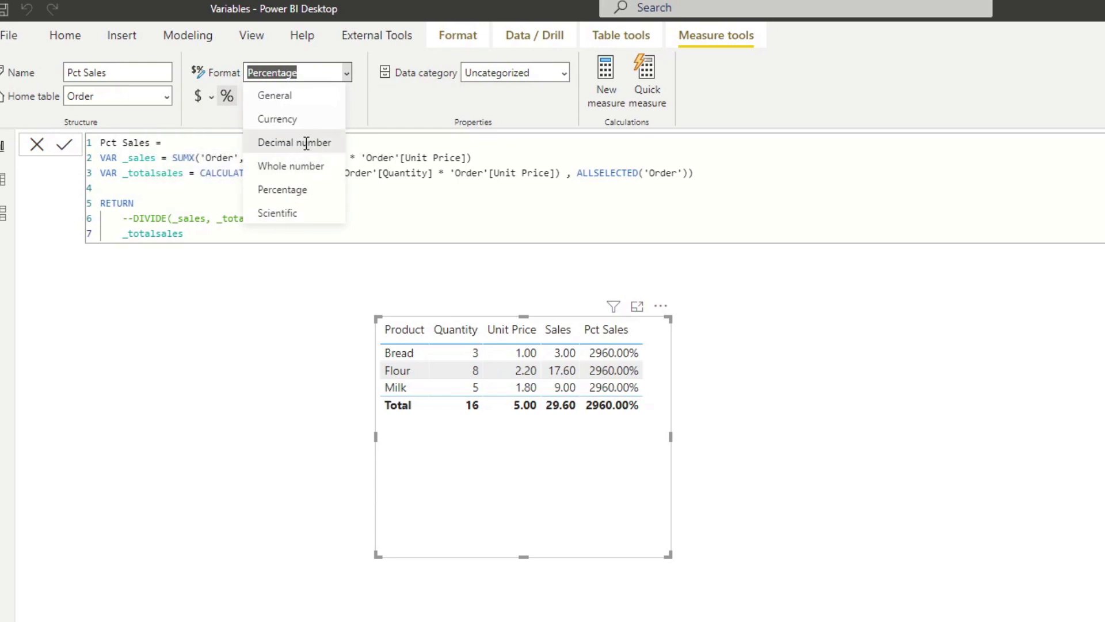
pyautogui.press('Escape')
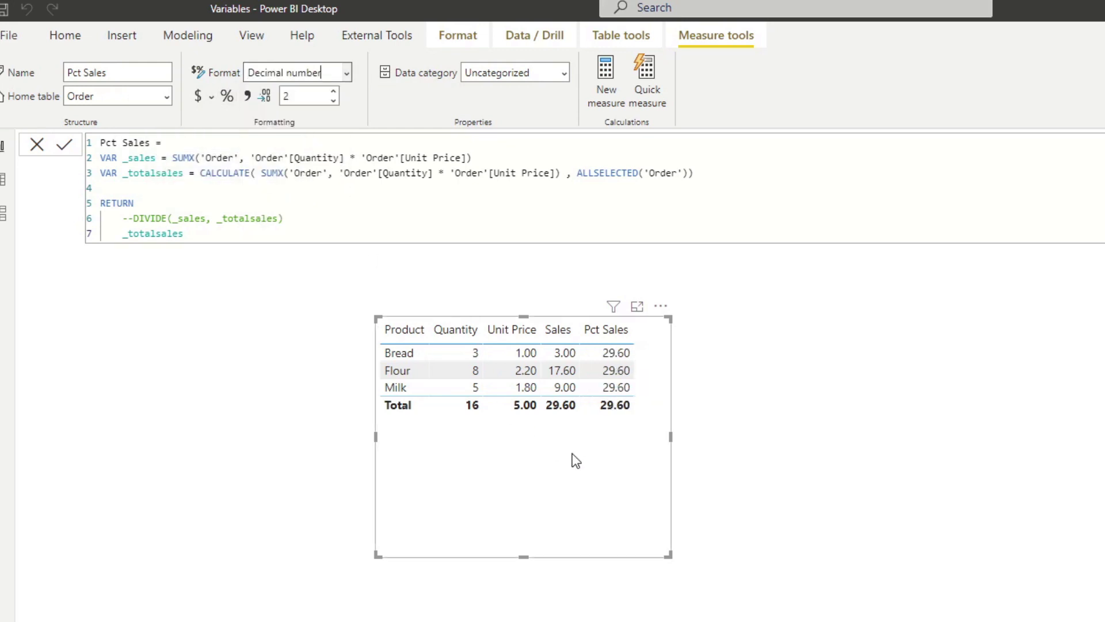